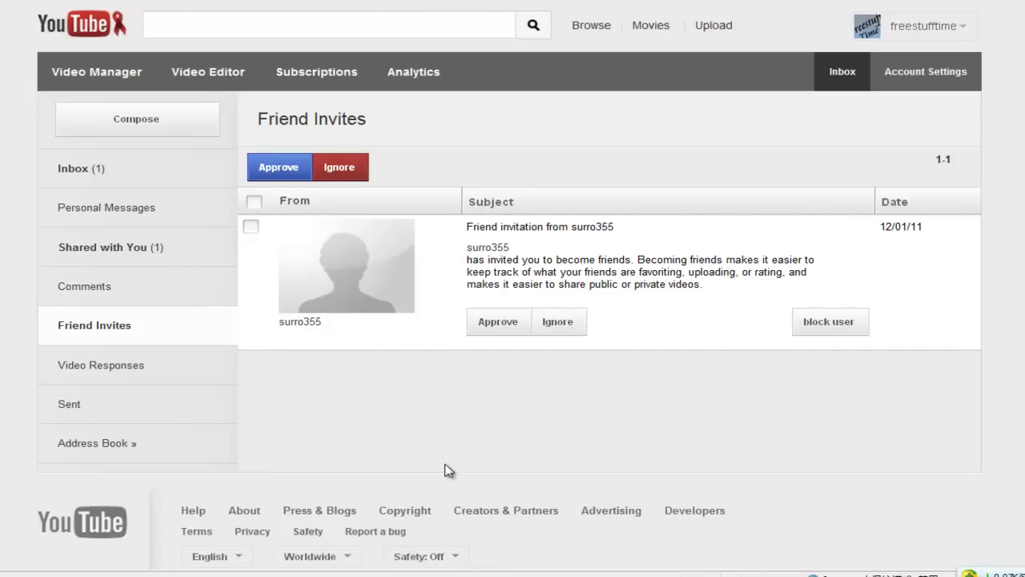
{"action": "scroll", "coordinate": [453, 433], "scroll_direction": "down", "scroll_amount": 2}
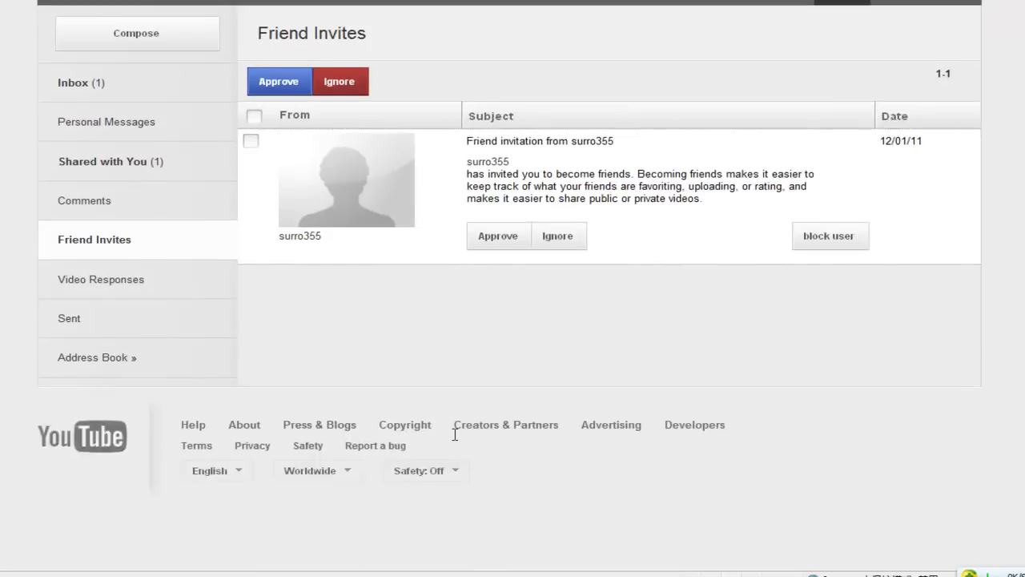
{"action": "scroll", "coordinate": [453, 433], "scroll_direction": "up", "scroll_amount": 2}
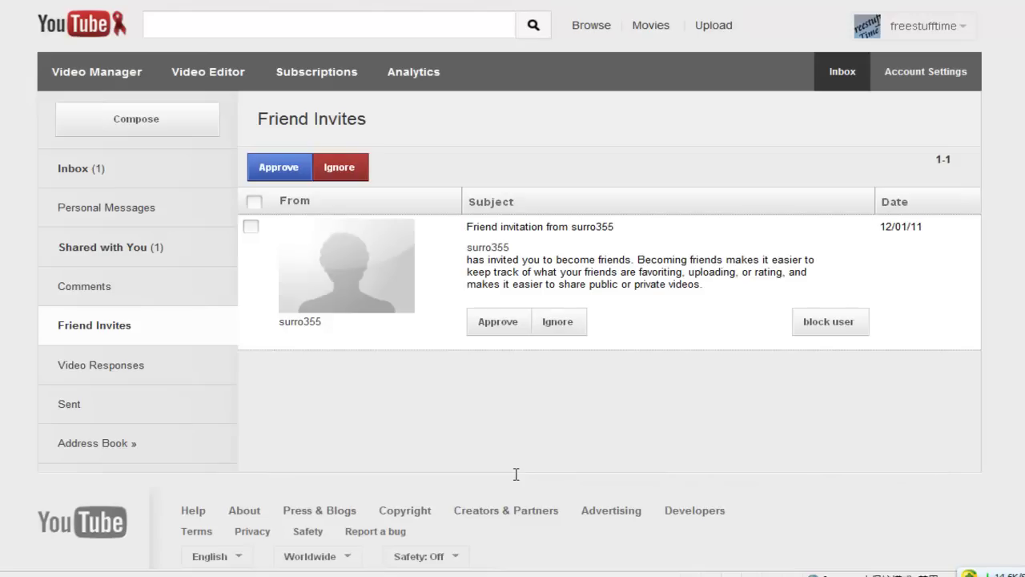
Open the Inbox and select the screen area to annotate
{"action": "left_click", "coordinate": [842, 76]}
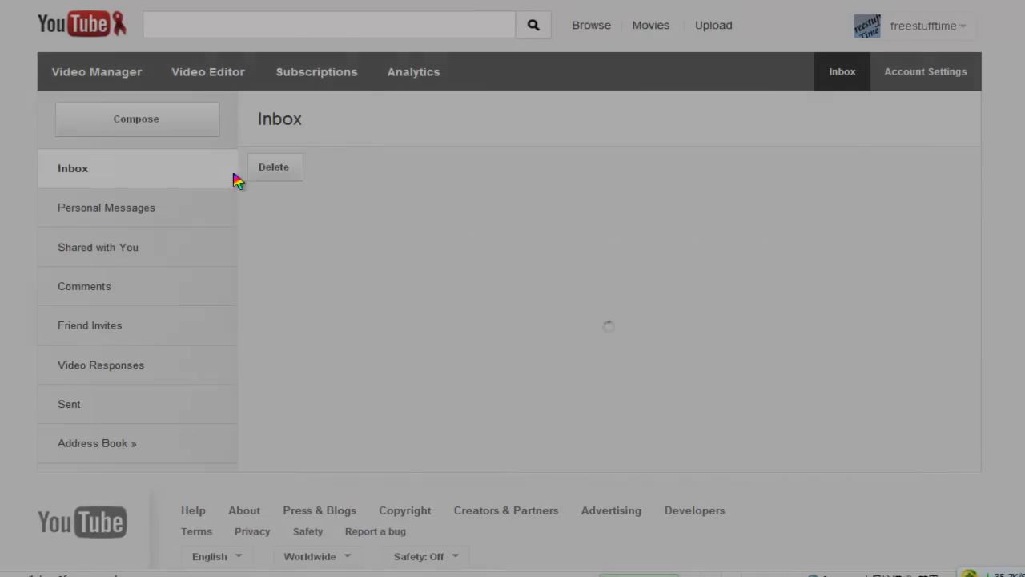
{"action": "left_click_drag", "start_coordinate": [980, 573], "coordinate": [0, 0]}
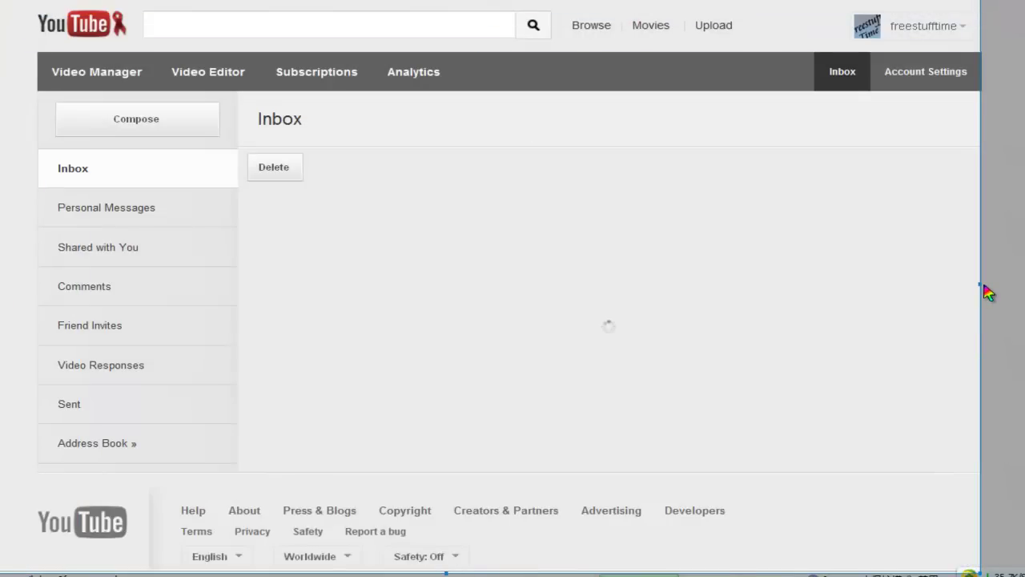
{"action": "double_click", "coordinate": [979, 283]}
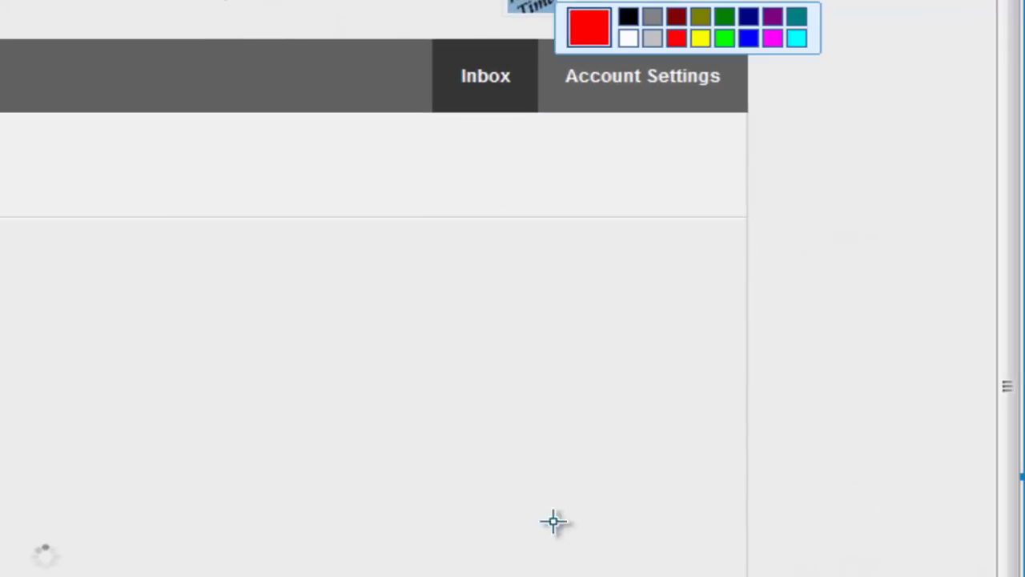
Draw two red arrows and a freehand red outline around the message folders
{"action": "left_click_drag", "start_coordinate": [241, 339], "coordinate": [477, 96]}
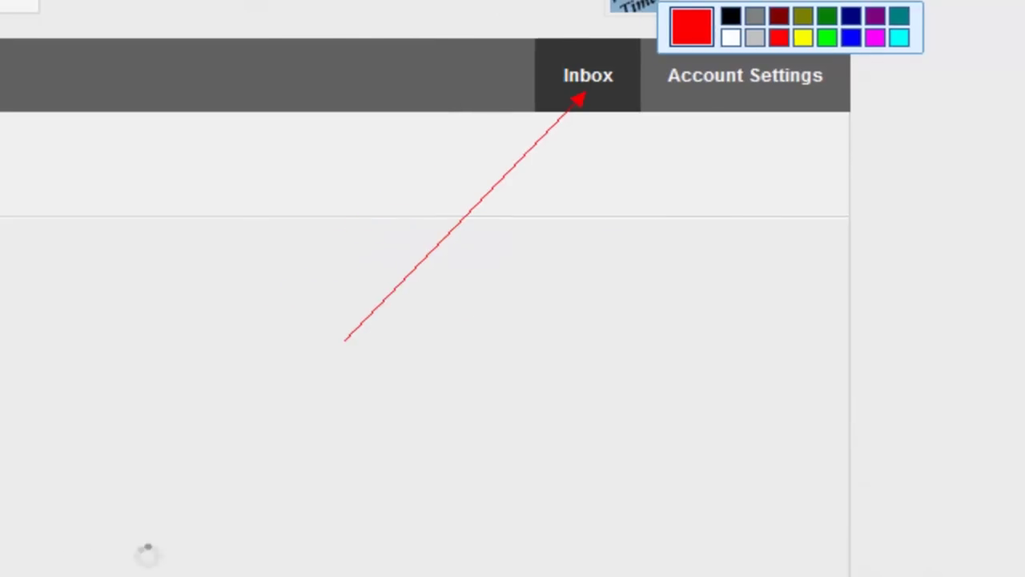
{"action": "mouse_move", "coordinate": [179, 93]}
{"action": "left_mouse_down"}
{"action": "mouse_move", "coordinate": [623, 427]}
{"action": "mouse_move", "coordinate": [471, 400]}
{"action": "left_mouse_up"}
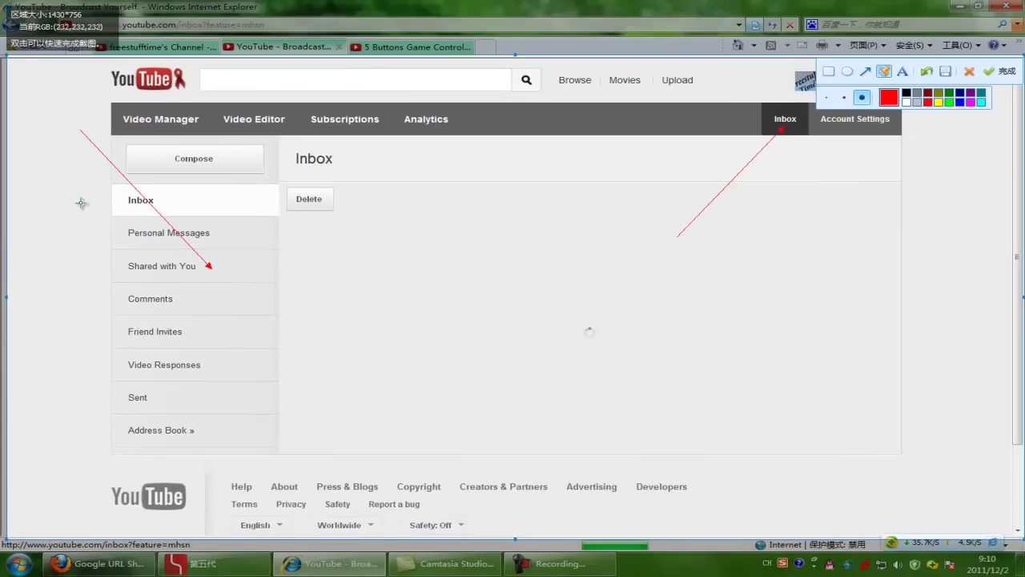
{"action": "mouse_move", "coordinate": [74, 99]}
{"action": "left_mouse_down"}
{"action": "mouse_move", "coordinate": [496, 411]}
{"action": "mouse_move", "coordinate": [483, 463]}
{"action": "mouse_move", "coordinate": [352, 447]}
{"action": "left_mouse_up"}
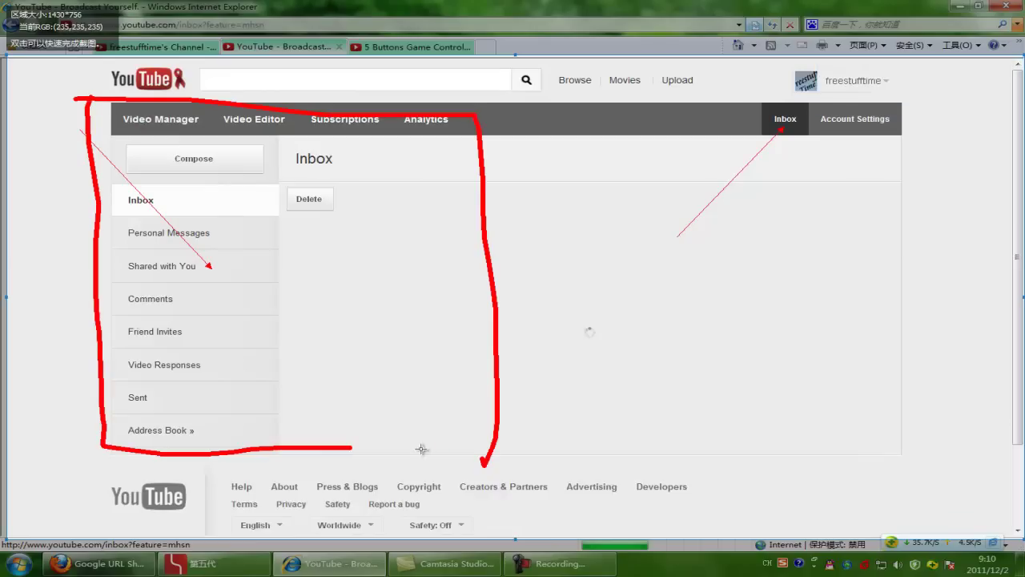
{"action": "left_click_drag", "start_coordinate": [422, 449], "coordinate": [483, 456]}
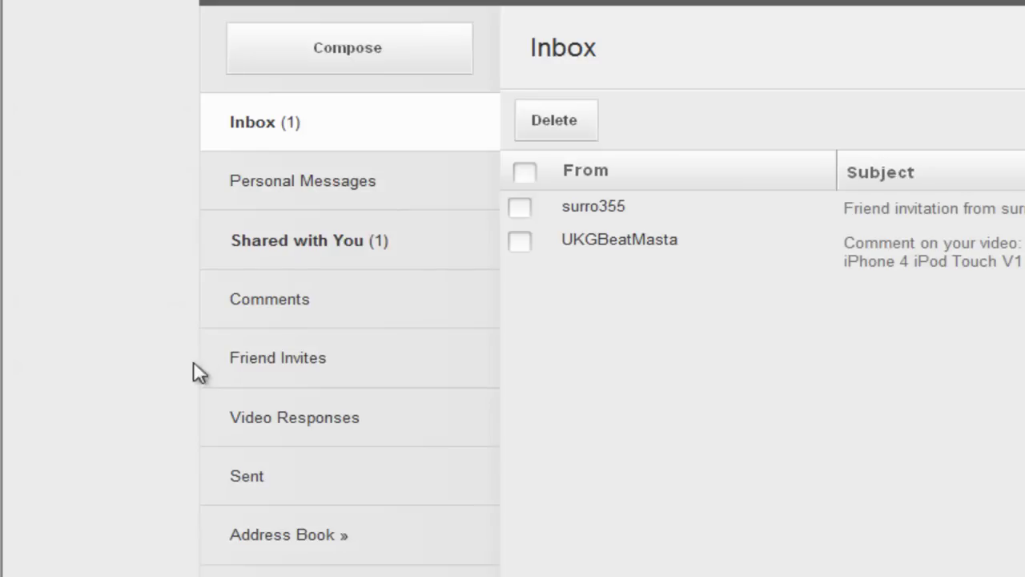
Browse the Personal Messages, Shared with You, Comments and Video Responses folders
{"action": "left_click", "coordinate": [353, 190]}
{"action": "left_click", "coordinate": [317, 248]}
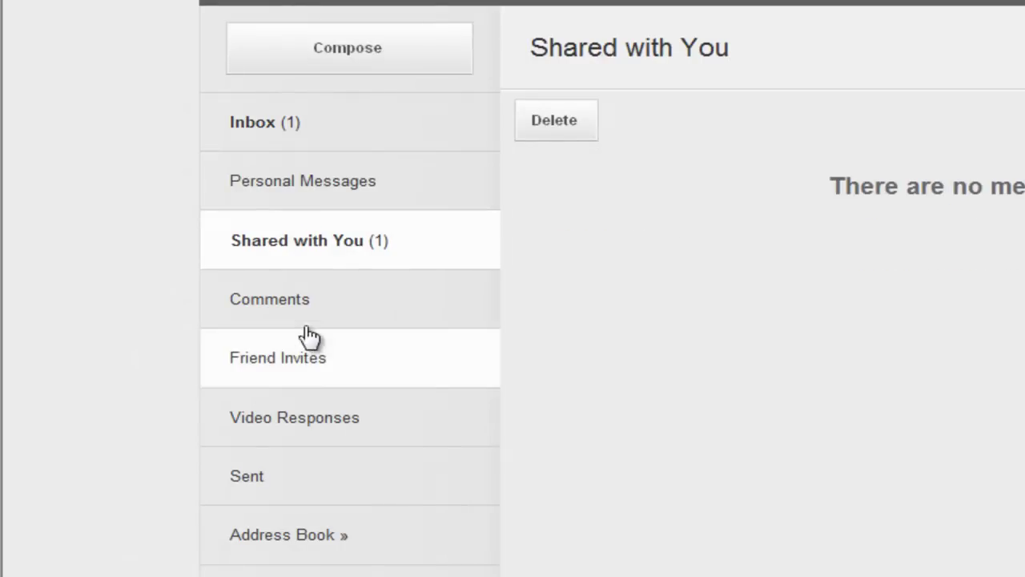
{"action": "left_click", "coordinate": [325, 316]}
{"action": "left_click", "coordinate": [331, 398]}
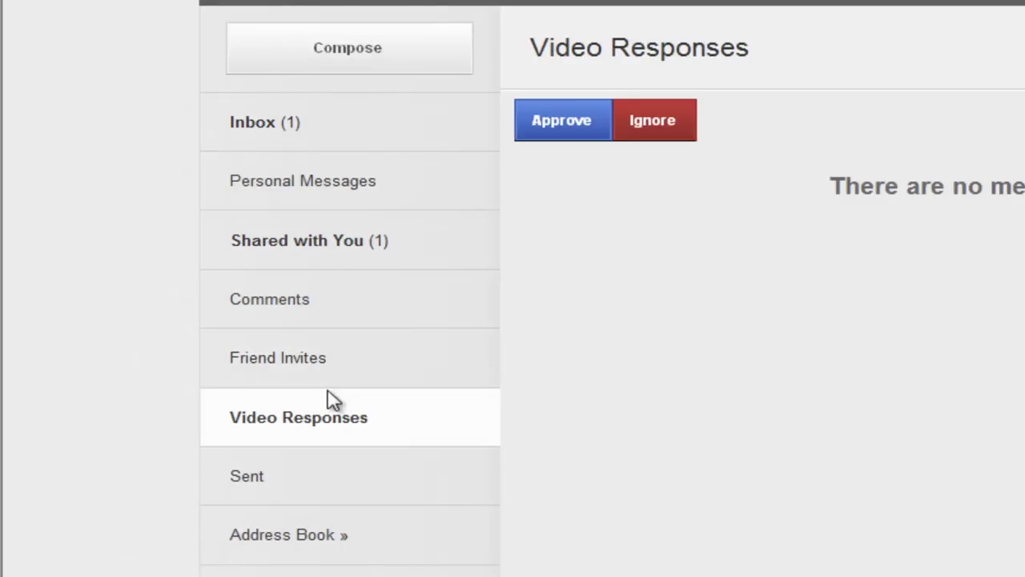
Read a comment in full, then view Friend Invites, Video Responses and Sent
{"action": "left_click", "coordinate": [298, 301]}
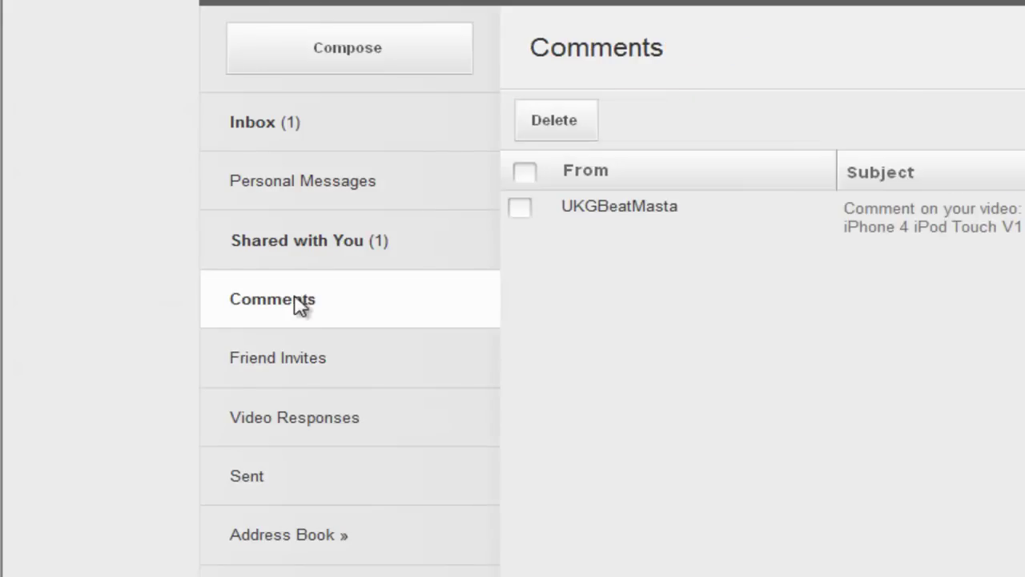
{"action": "left_click", "coordinate": [945, 234]}
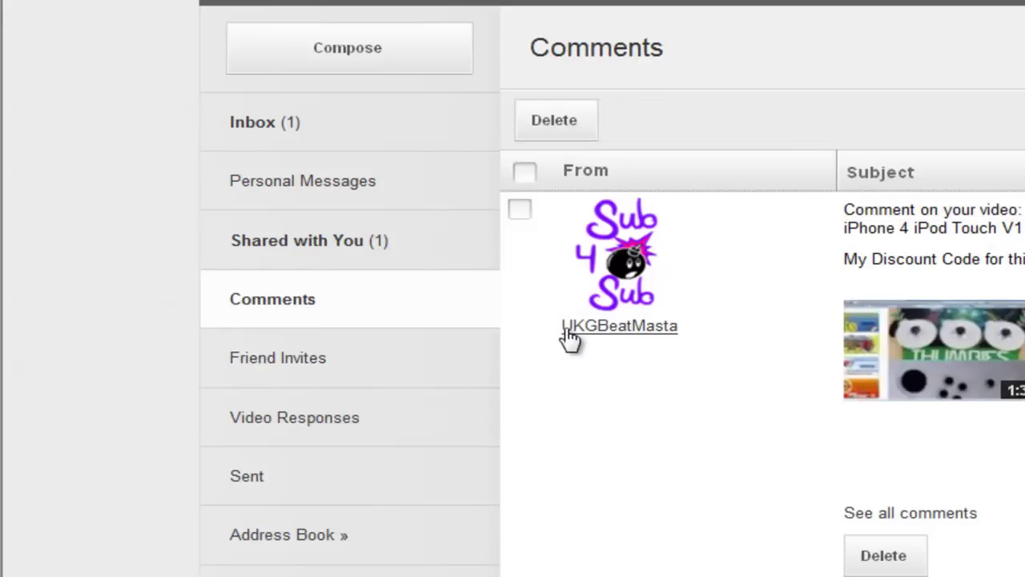
{"action": "left_click", "coordinate": [316, 383]}
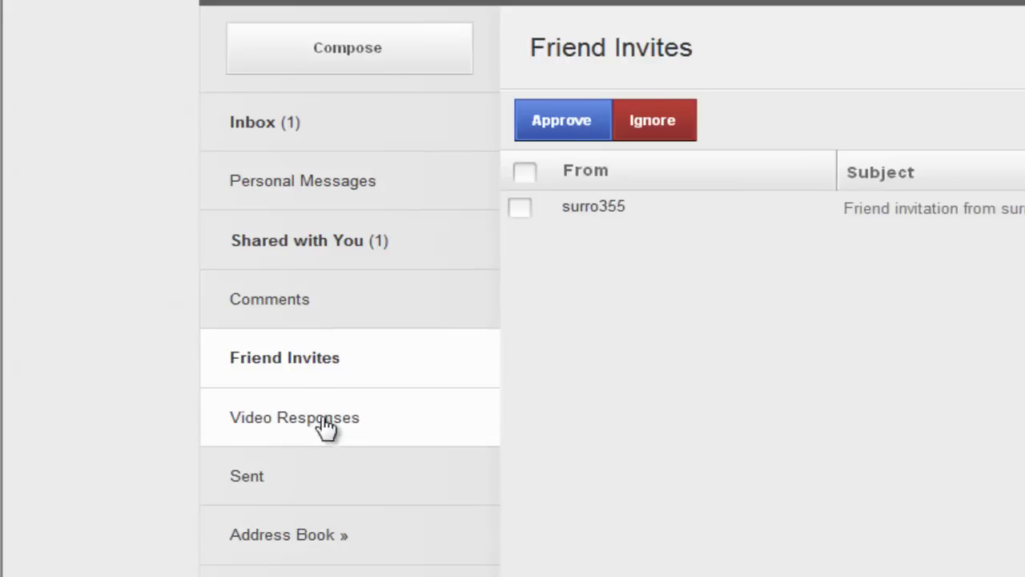
{"action": "left_click", "coordinate": [327, 432]}
{"action": "left_click", "coordinate": [280, 496]}
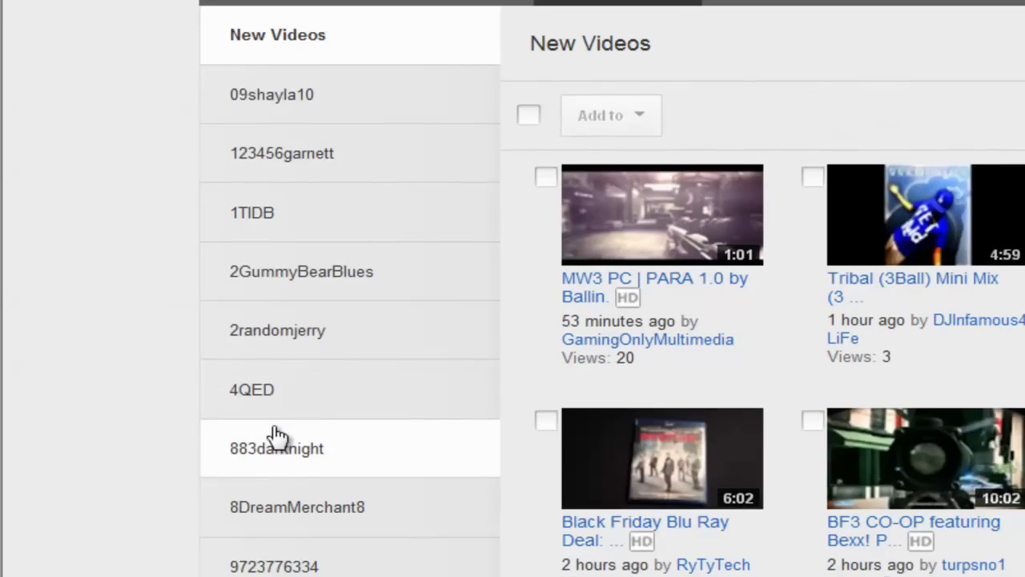
{"action": "scroll", "coordinate": [276, 437], "scroll_direction": "down", "scroll_amount": 4}
{"action": "scroll", "coordinate": [276, 436], "scroll_direction": "down", "scroll_amount": 3}
{"action": "scroll", "coordinate": [277, 436], "scroll_direction": "down", "scroll_amount": 5}
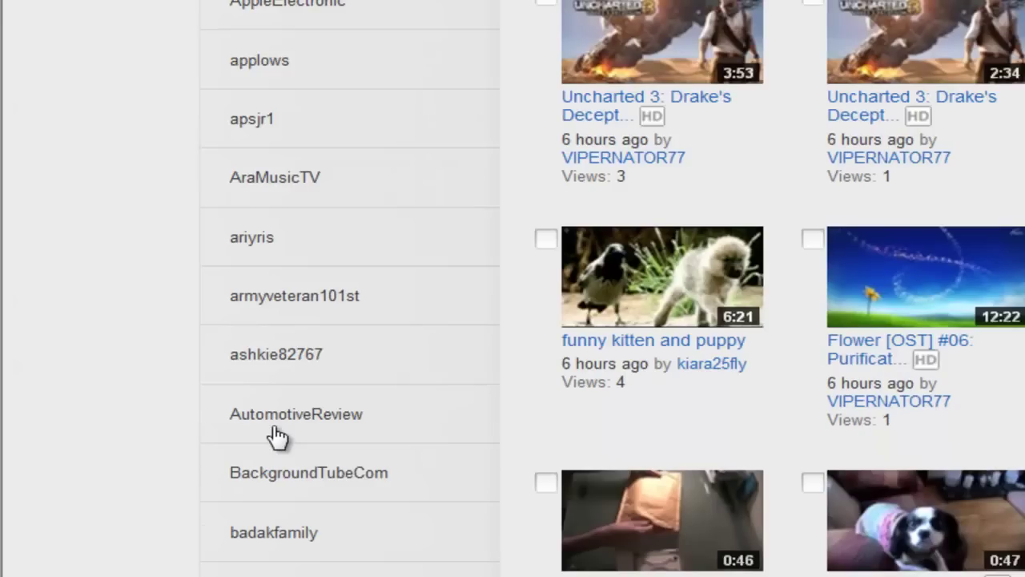
{"action": "scroll", "coordinate": [276, 436], "scroll_direction": "up", "scroll_amount": 3}
{"action": "scroll", "coordinate": [276, 436], "scroll_direction": "up", "scroll_amount": 5}
{"action": "scroll", "coordinate": [275, 423], "scroll_direction": "up", "scroll_amount": 5}
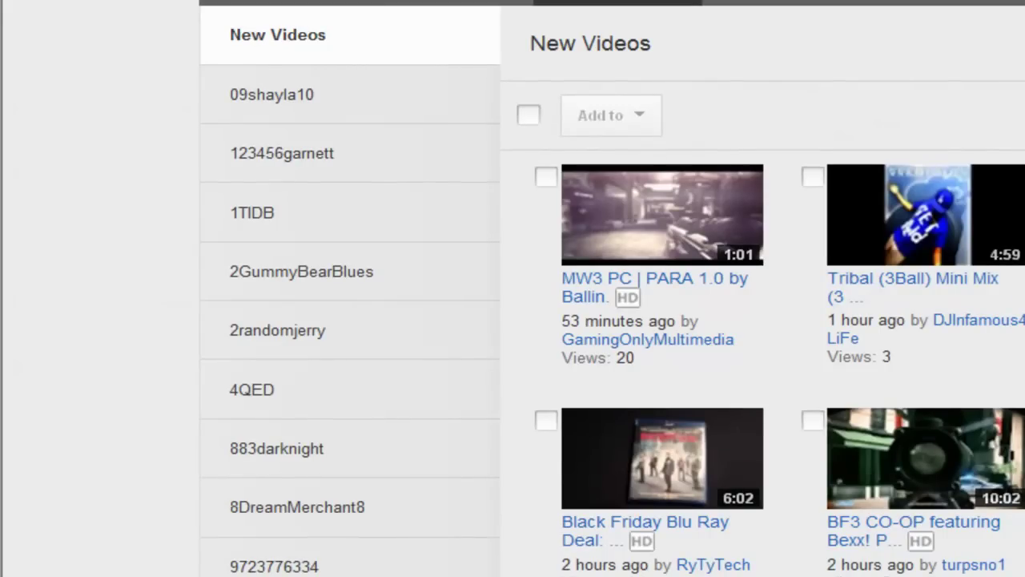
Go back to the Inbox from the New Videos subscriptions view
{"action": "left_click", "coordinate": [652, 28]}
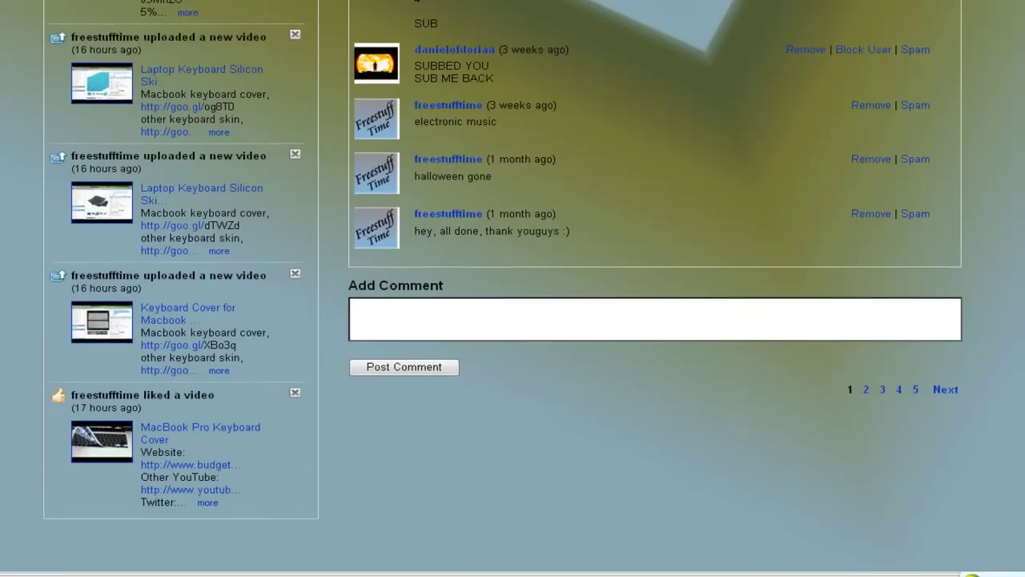
{"action": "scroll", "coordinate": [104, 240], "scroll_direction": "up", "scroll_amount": 10}
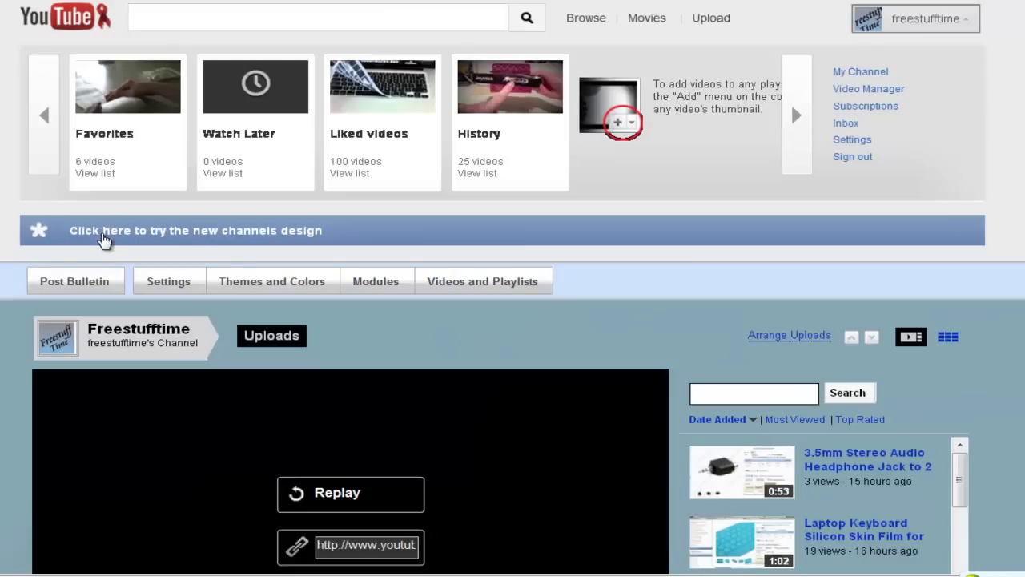
Use the 'try the new channels design' banner on the Freestufftime channel
{"action": "left_click", "coordinate": [103, 239]}
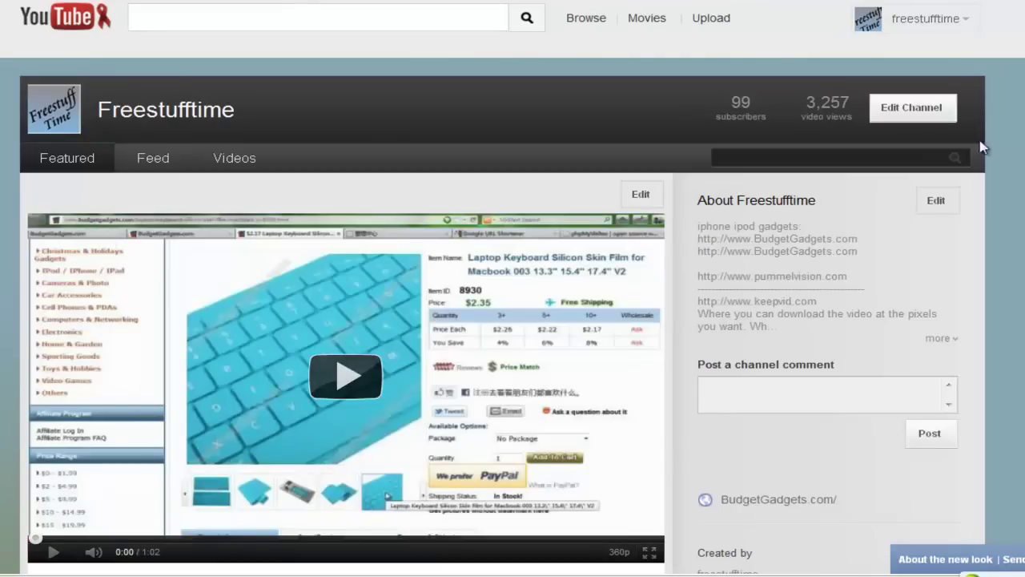
{"action": "scroll", "coordinate": [513, 321], "scroll_direction": "down", "scroll_amount": 1}
{"action": "scroll", "coordinate": [512, 321], "scroll_direction": "down", "scroll_amount": 4}
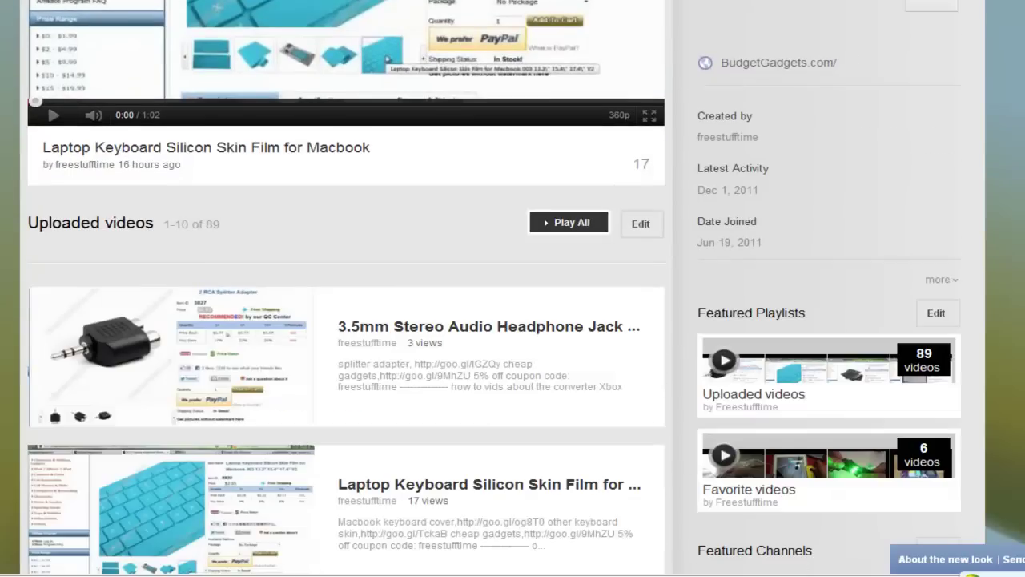
{"action": "left_click_drag", "start_coordinate": [218, 225], "coordinate": [44, 219]}
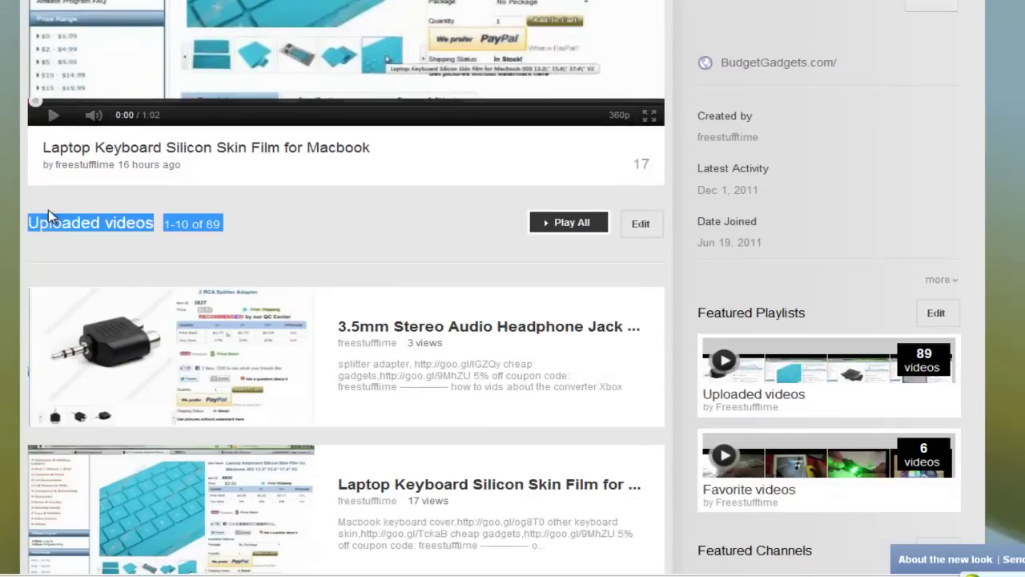
{"action": "left_click", "coordinate": [370, 251]}
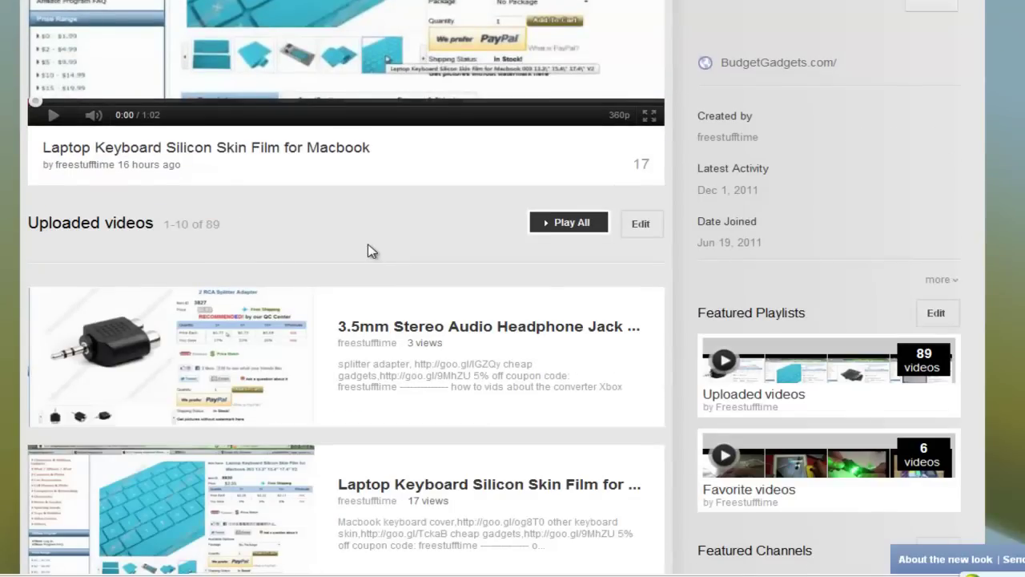
{"action": "scroll", "coordinate": [371, 251], "scroll_direction": "down", "scroll_amount": 1}
{"action": "scroll", "coordinate": [370, 247], "scroll_direction": "down", "scroll_amount": 2}
{"action": "scroll", "coordinate": [370, 245], "scroll_direction": "down", "scroll_amount": 1}
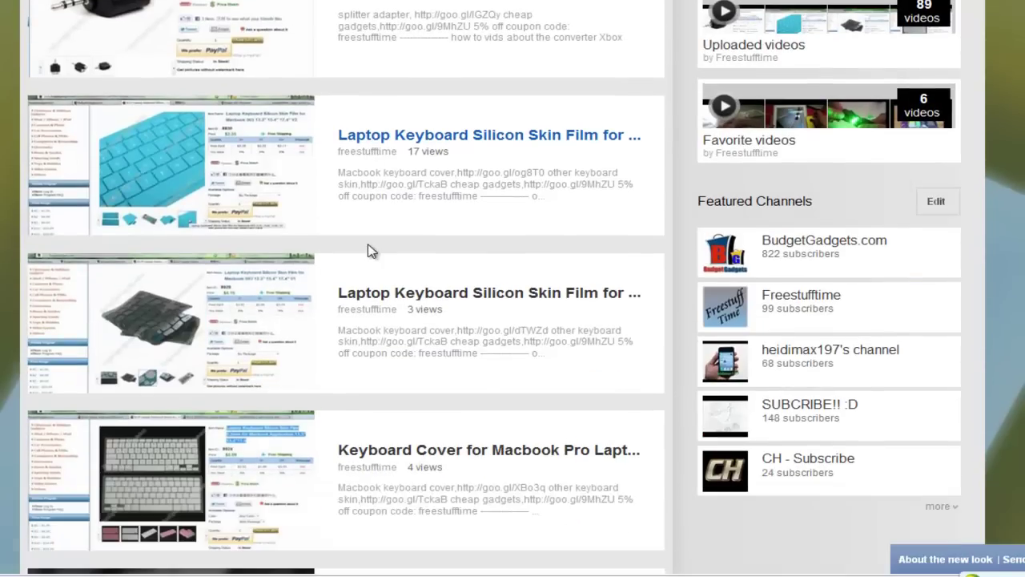
{"action": "scroll", "coordinate": [370, 251], "scroll_direction": "down", "scroll_amount": 1}
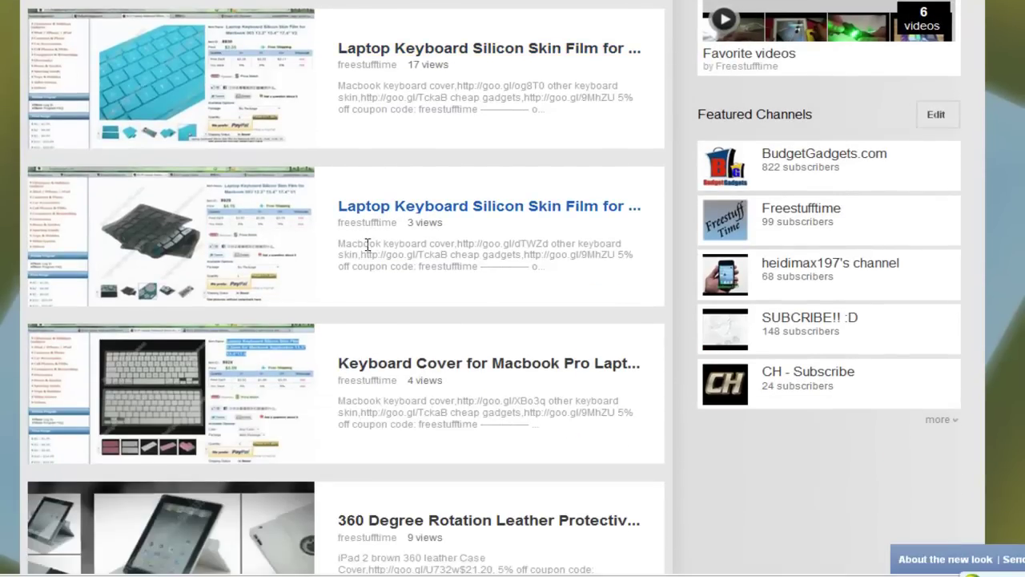
{"action": "scroll", "coordinate": [369, 244], "scroll_direction": "down", "scroll_amount": 1}
{"action": "scroll", "coordinate": [368, 245], "scroll_direction": "down", "scroll_amount": 5}
{"action": "scroll", "coordinate": [366, 245], "scroll_direction": "down", "scroll_amount": 1}
{"action": "scroll", "coordinate": [366, 244], "scroll_direction": "down", "scroll_amount": 2}
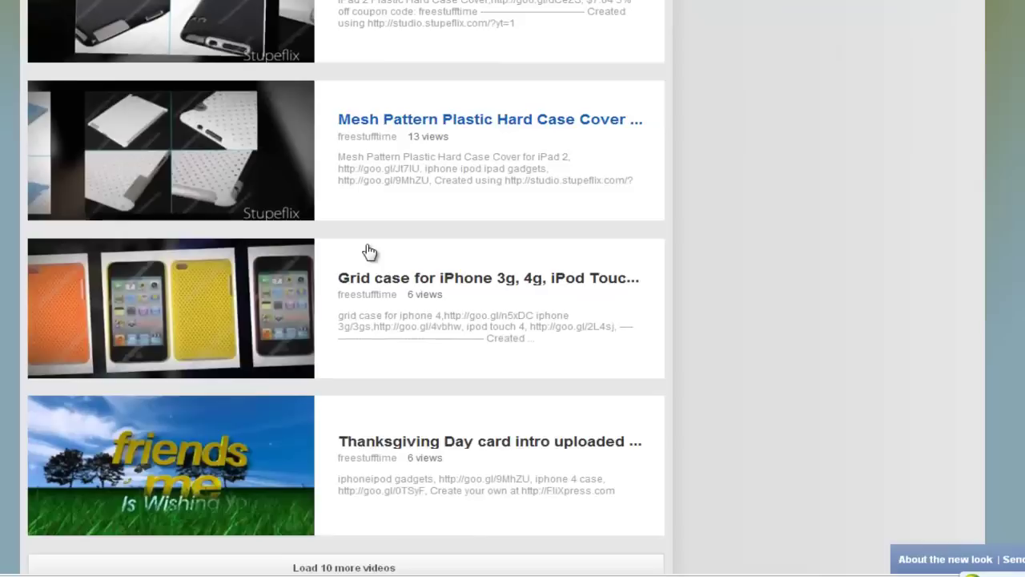
{"action": "scroll", "coordinate": [365, 244], "scroll_direction": "down", "scroll_amount": 3}
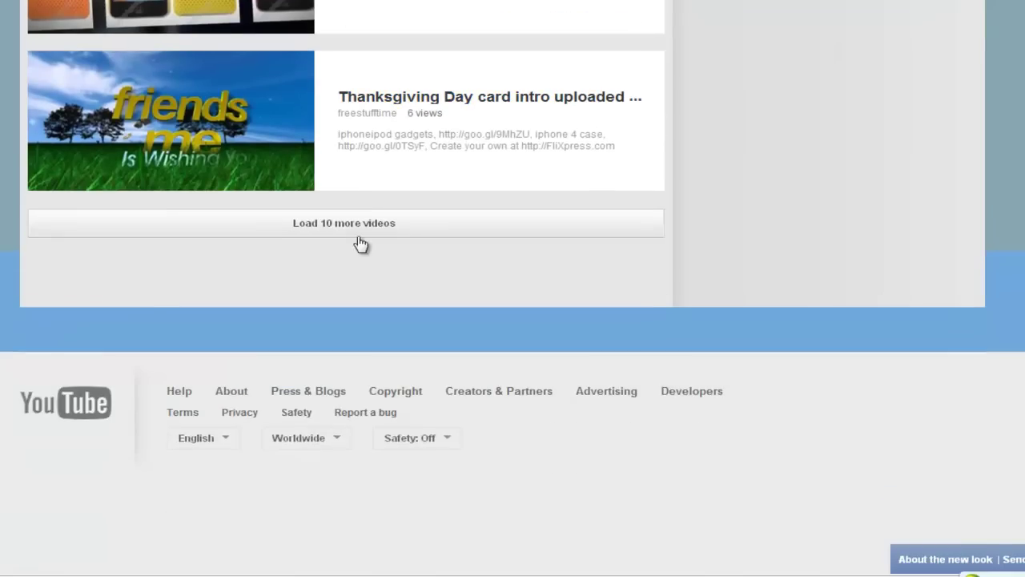
{"action": "left_click", "coordinate": [355, 227]}
{"action": "scroll", "coordinate": [983, 252], "scroll_direction": "up", "scroll_amount": 1}
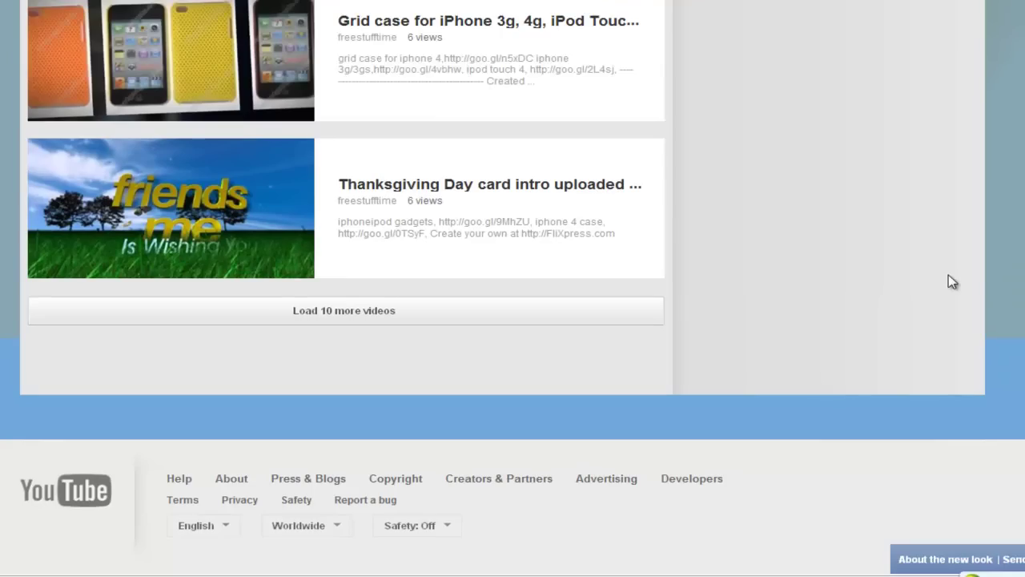
{"action": "scroll", "coordinate": [952, 282], "scroll_direction": "up", "scroll_amount": 3}
{"action": "scroll", "coordinate": [951, 282], "scroll_direction": "up", "scroll_amount": 5}
{"action": "scroll", "coordinate": [949, 281], "scroll_direction": "up", "scroll_amount": 5}
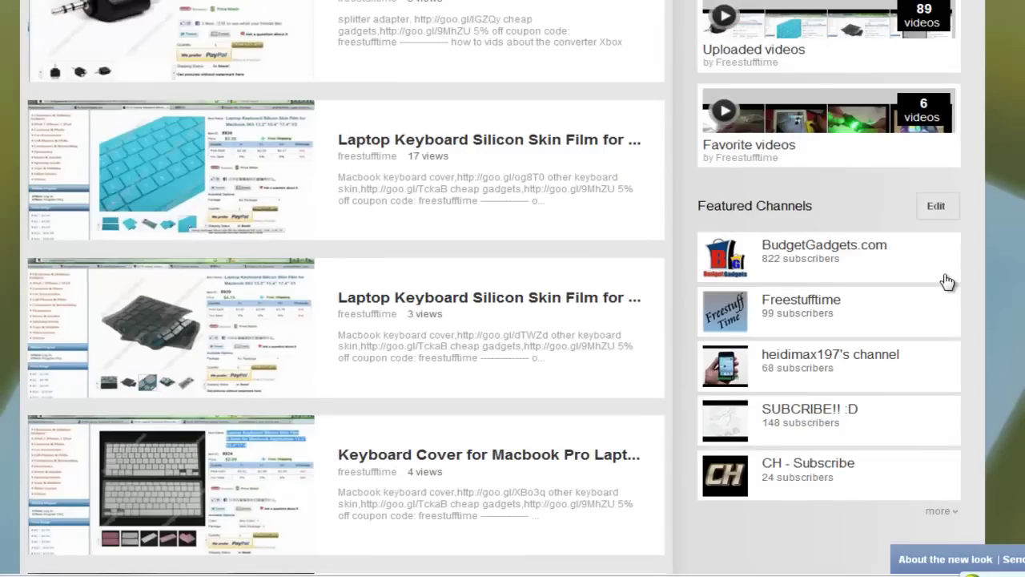
{"action": "scroll", "coordinate": [947, 282], "scroll_direction": "up", "scroll_amount": 2}
{"action": "scroll", "coordinate": [945, 280], "scroll_direction": "up", "scroll_amount": 3}
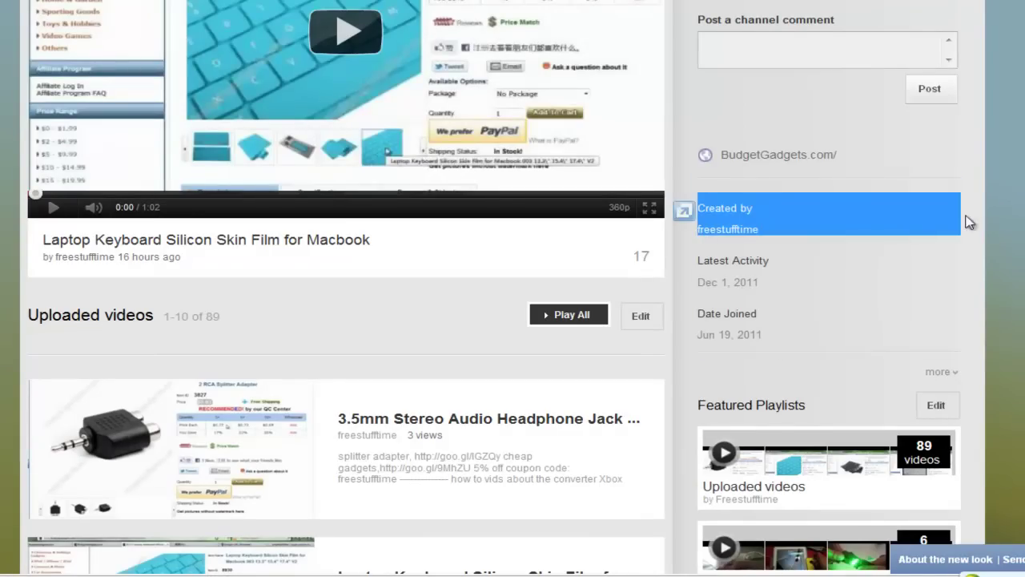
{"action": "scroll", "coordinate": [978, 224], "scroll_direction": "up", "scroll_amount": 1}
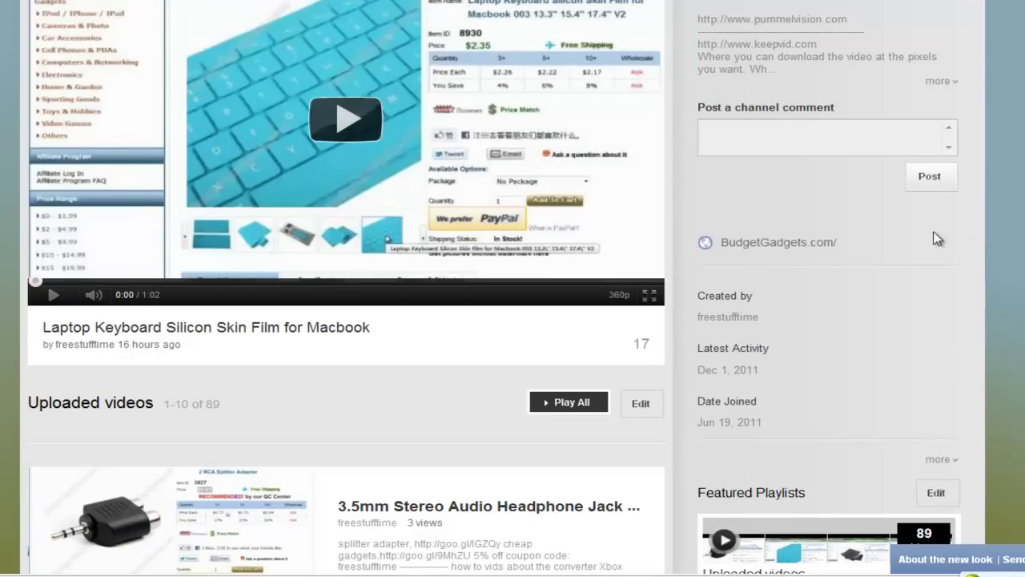
{"action": "scroll", "coordinate": [937, 238], "scroll_direction": "up", "scroll_amount": 1}
{"action": "scroll", "coordinate": [870, 265], "scroll_direction": "up", "scroll_amount": 1}
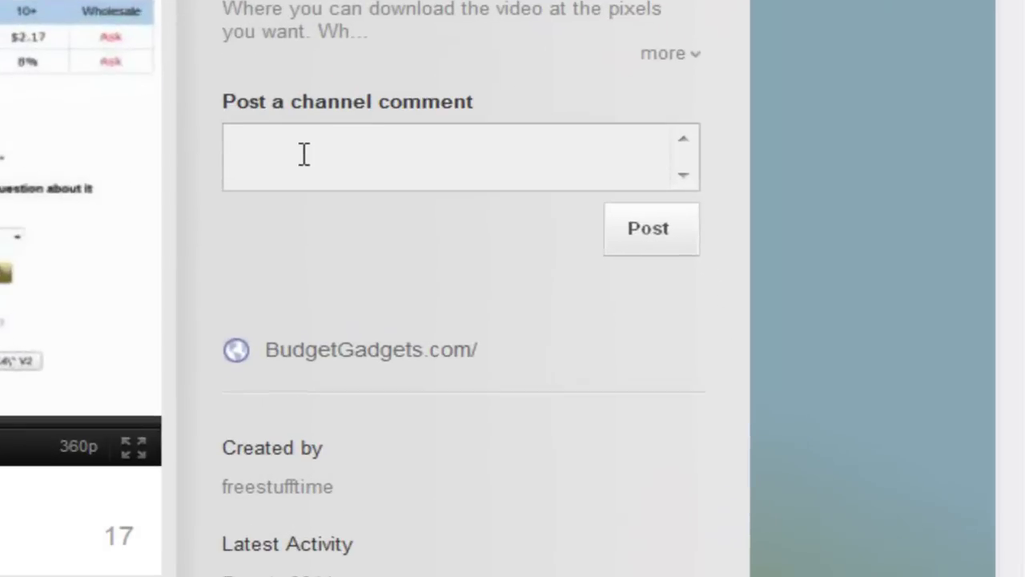
{"action": "left_click", "coordinate": [302, 155]}
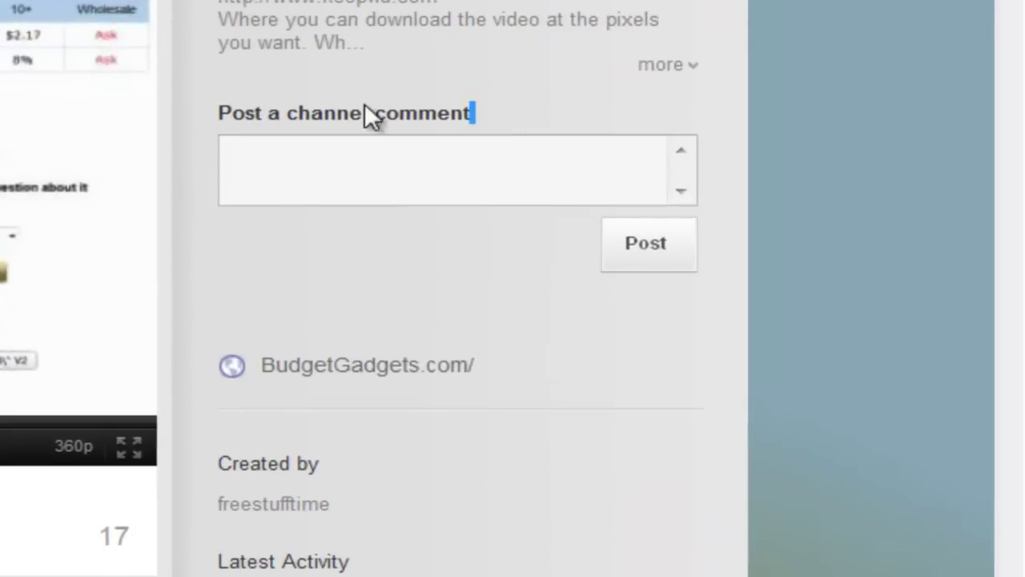
{"action": "mouse_move", "coordinate": [371, 116]}
{"action": "left_mouse_down"}
{"action": "mouse_move", "coordinate": [211, 96]}
{"action": "mouse_move", "coordinate": [517, 140]}
{"action": "mouse_move", "coordinate": [565, 124]}
{"action": "left_mouse_up"}
{"action": "left_click", "coordinate": [690, 67]}
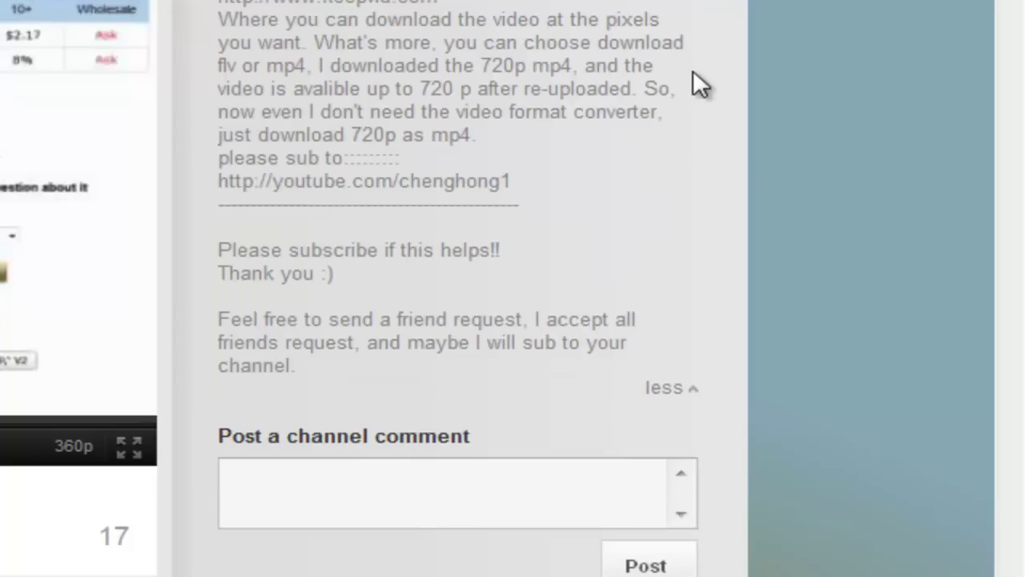
{"action": "left_click", "coordinate": [654, 393]}
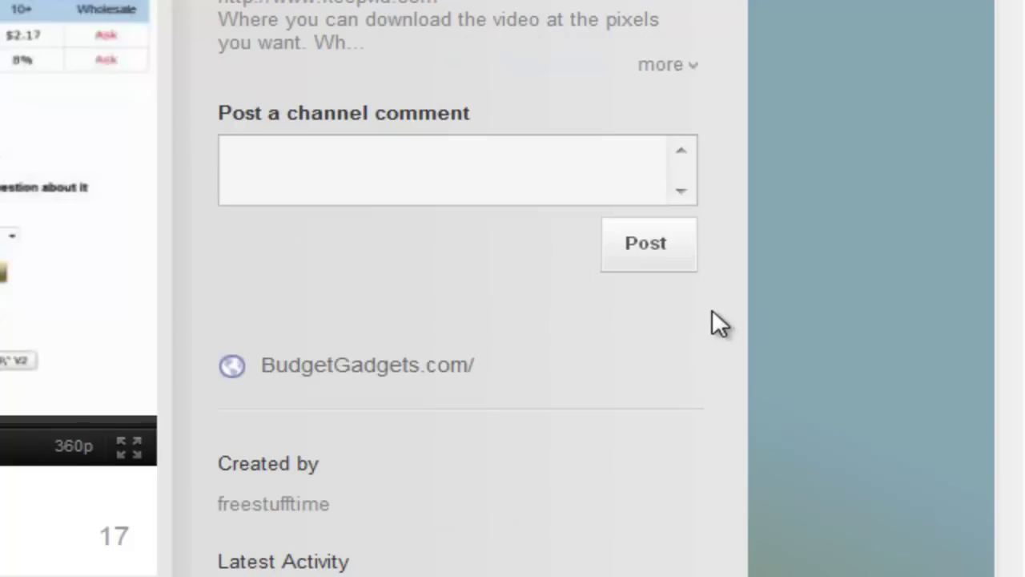
{"action": "scroll", "coordinate": [713, 320], "scroll_direction": "down", "scroll_amount": 2}
{"action": "scroll", "coordinate": [712, 321], "scroll_direction": "down", "scroll_amount": 2}
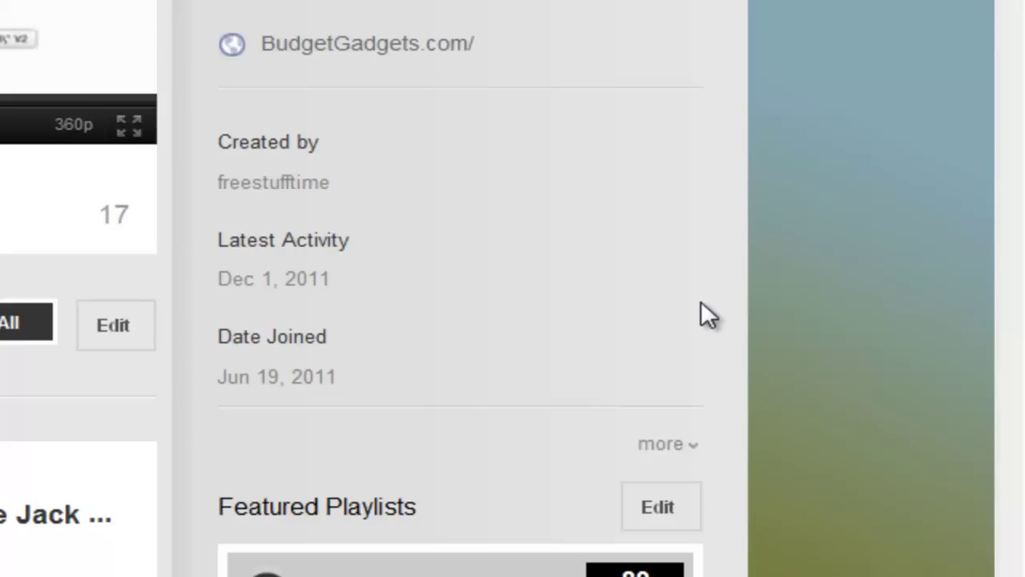
{"action": "scroll", "coordinate": [685, 287], "scroll_direction": "up", "scroll_amount": 6}
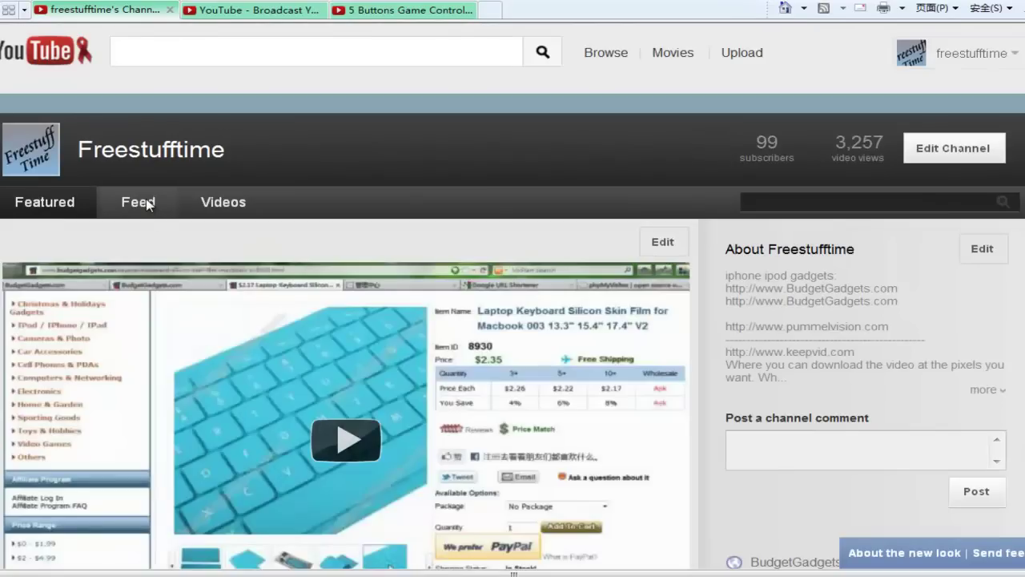
Show the Freestufftime channel's Feed tab of recent uploads, likes and subscriptions
{"action": "left_click", "coordinate": [148, 205]}
{"action": "scroll", "coordinate": [316, 277], "scroll_direction": "down", "scroll_amount": 1}
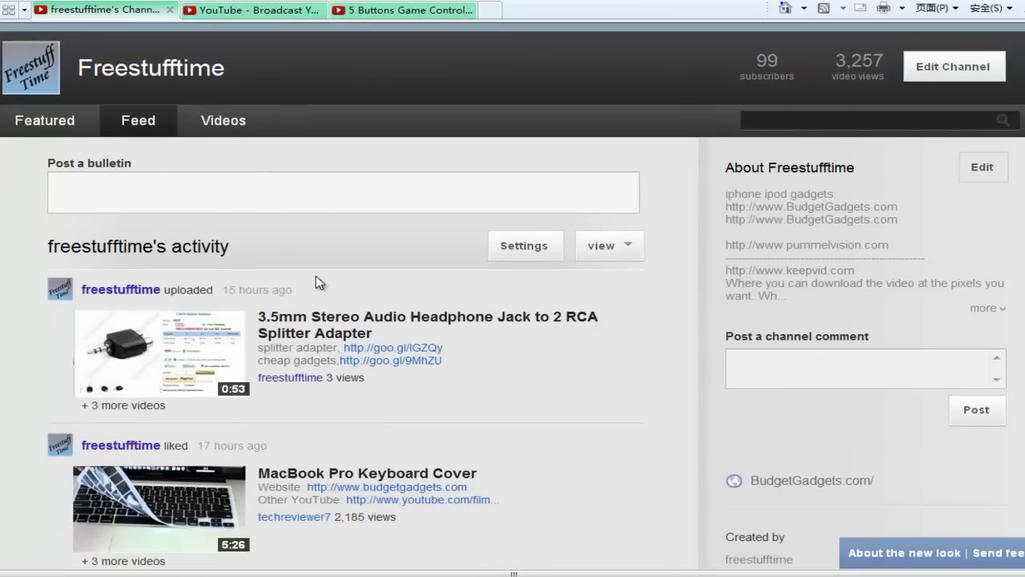
{"action": "scroll", "coordinate": [316, 275], "scroll_direction": "down", "scroll_amount": 4}
{"action": "scroll", "coordinate": [316, 275], "scroll_direction": "down", "scroll_amount": 4}
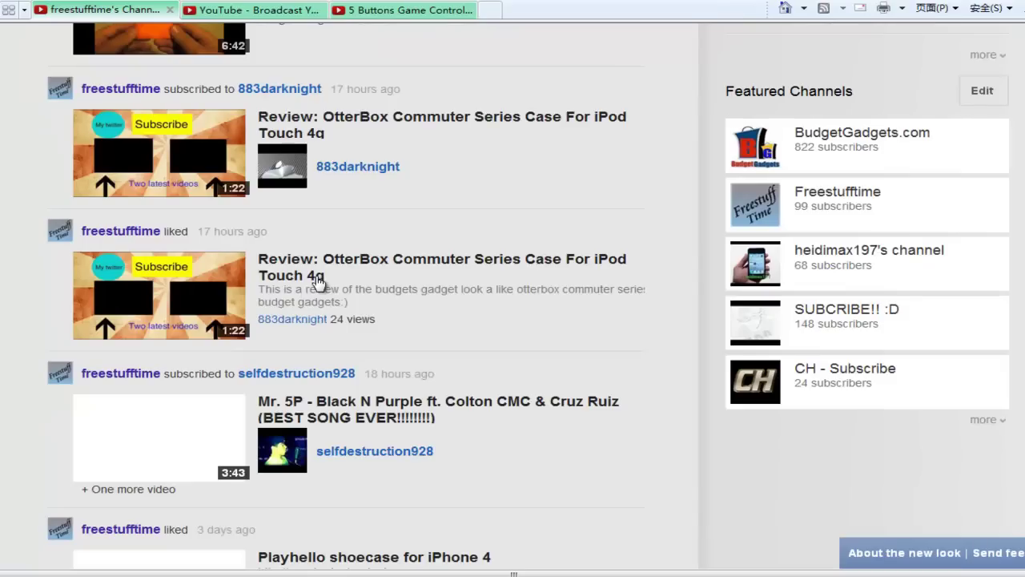
{"action": "scroll", "coordinate": [318, 280], "scroll_direction": "down", "scroll_amount": 4}
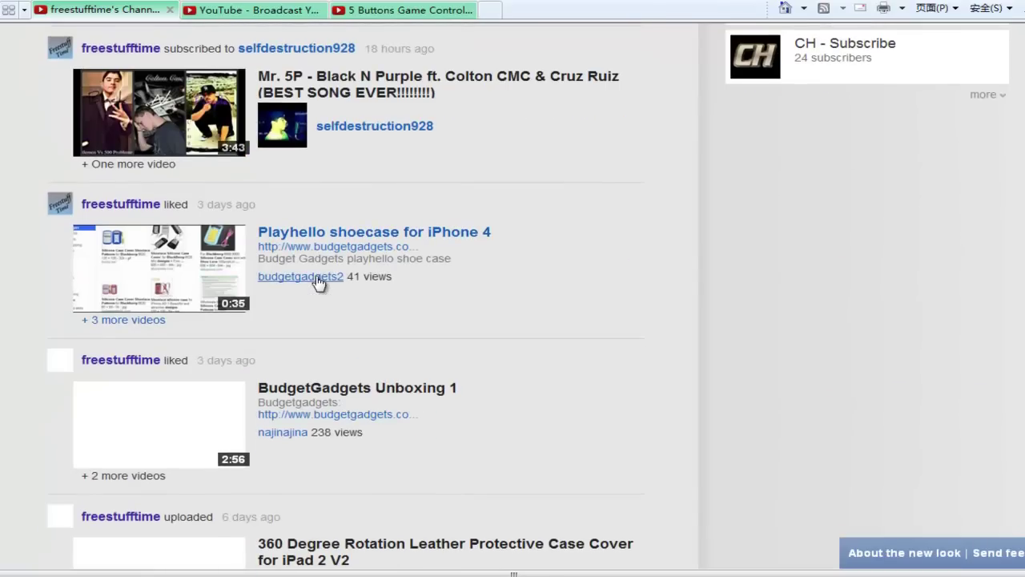
{"action": "scroll", "coordinate": [315, 276], "scroll_direction": "up", "scroll_amount": 1}
{"action": "scroll", "coordinate": [315, 278], "scroll_direction": "up", "scroll_amount": 5}
{"action": "scroll", "coordinate": [316, 278], "scroll_direction": "up", "scroll_amount": 4}
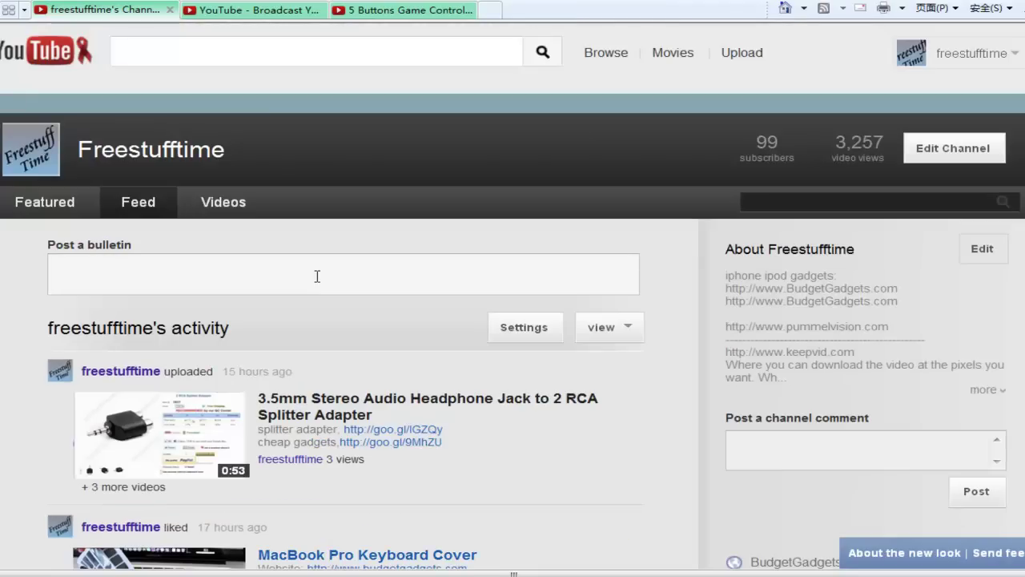
Show the Videos tab listing Freestufftime's 89 uploads
{"action": "left_click", "coordinate": [221, 207]}
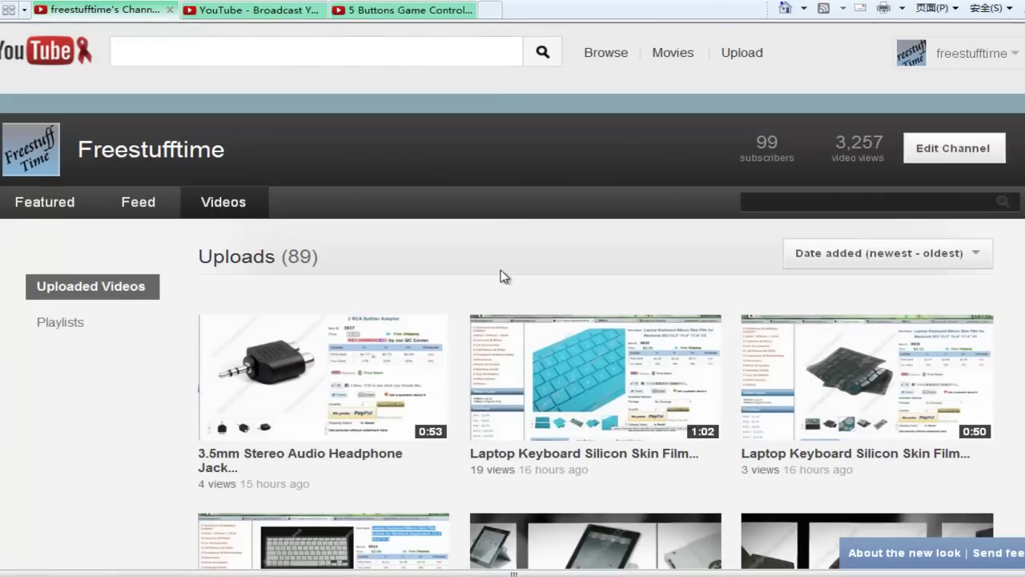
{"action": "scroll", "coordinate": [482, 267], "scroll_direction": "down", "scroll_amount": 1}
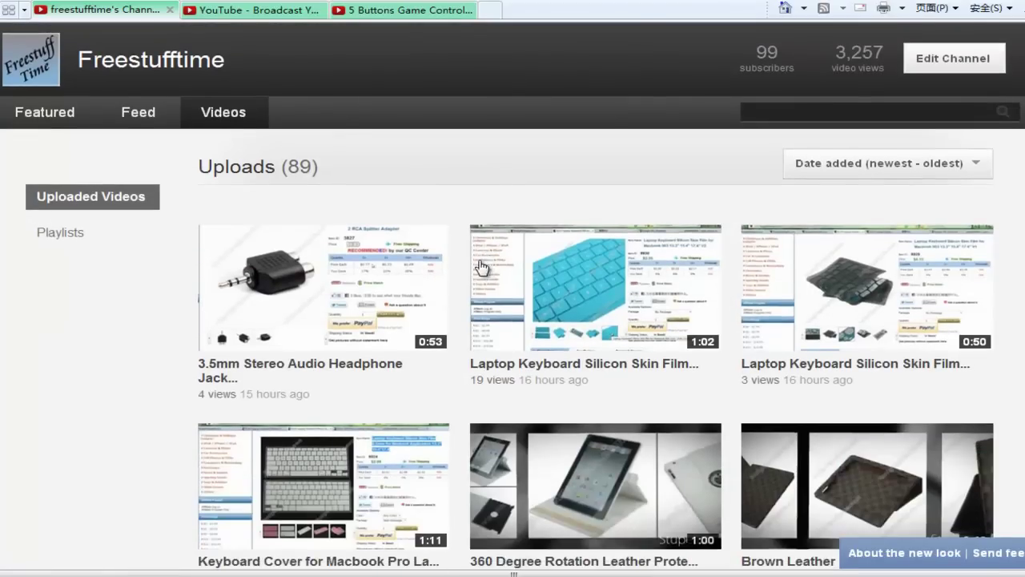
{"action": "scroll", "coordinate": [480, 267], "scroll_direction": "down", "scroll_amount": 5}
{"action": "scroll", "coordinate": [478, 266], "scroll_direction": "down", "scroll_amount": 4}
{"action": "scroll", "coordinate": [476, 266], "scroll_direction": "down", "scroll_amount": 5}
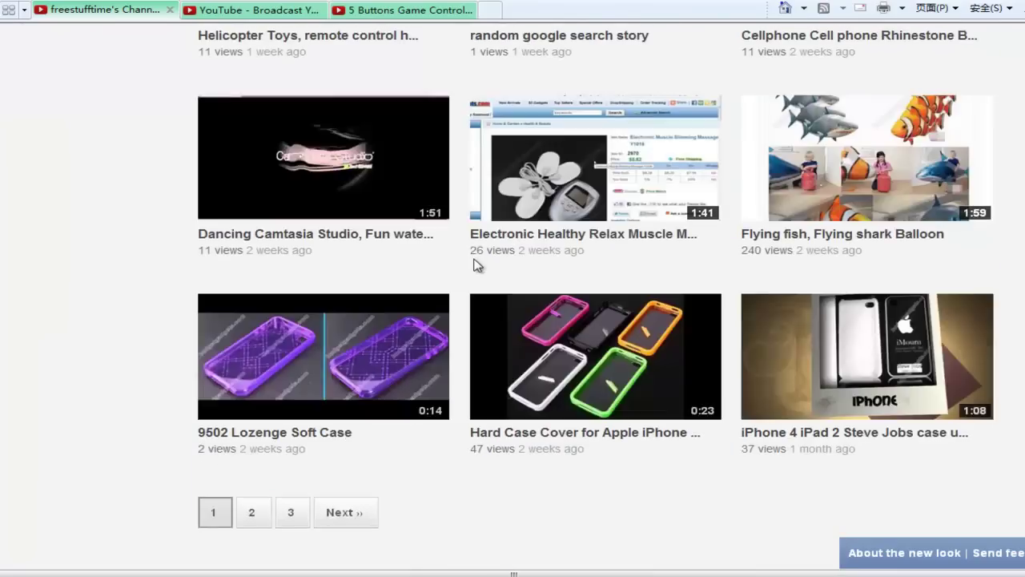